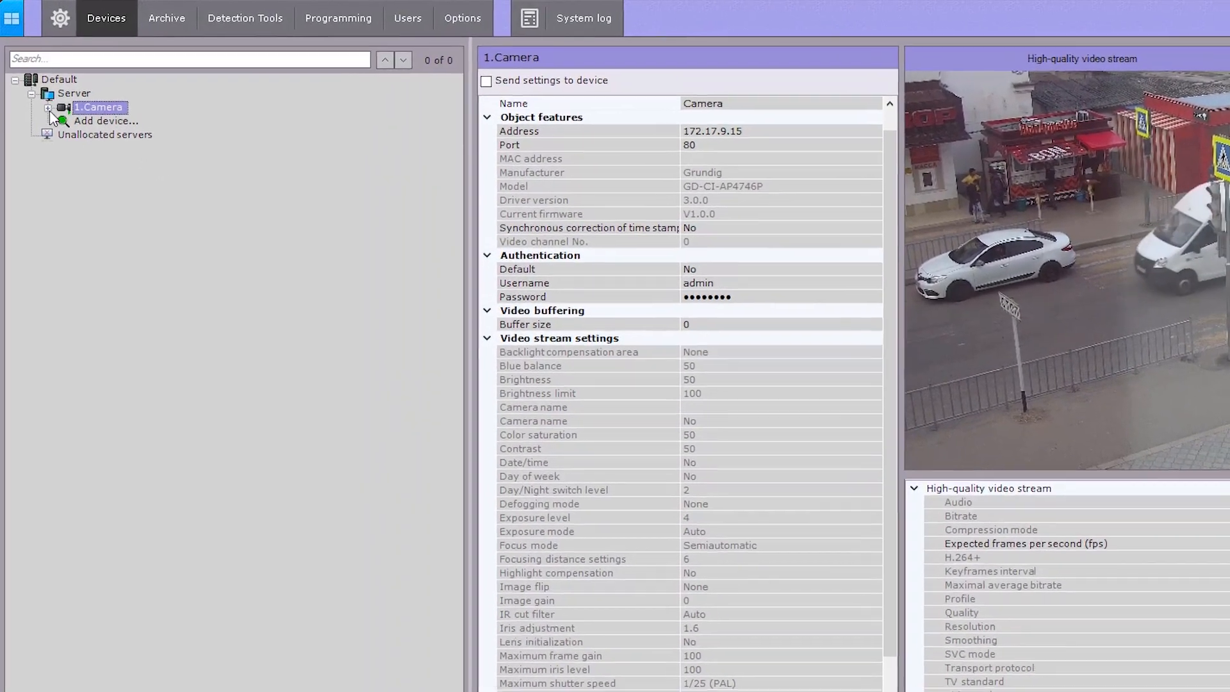
# Select the PTZ object under camera 1 and set its Patrol parameter to Yes.
pyautogui.click(41, 92)
pyautogui.click(122, 196)
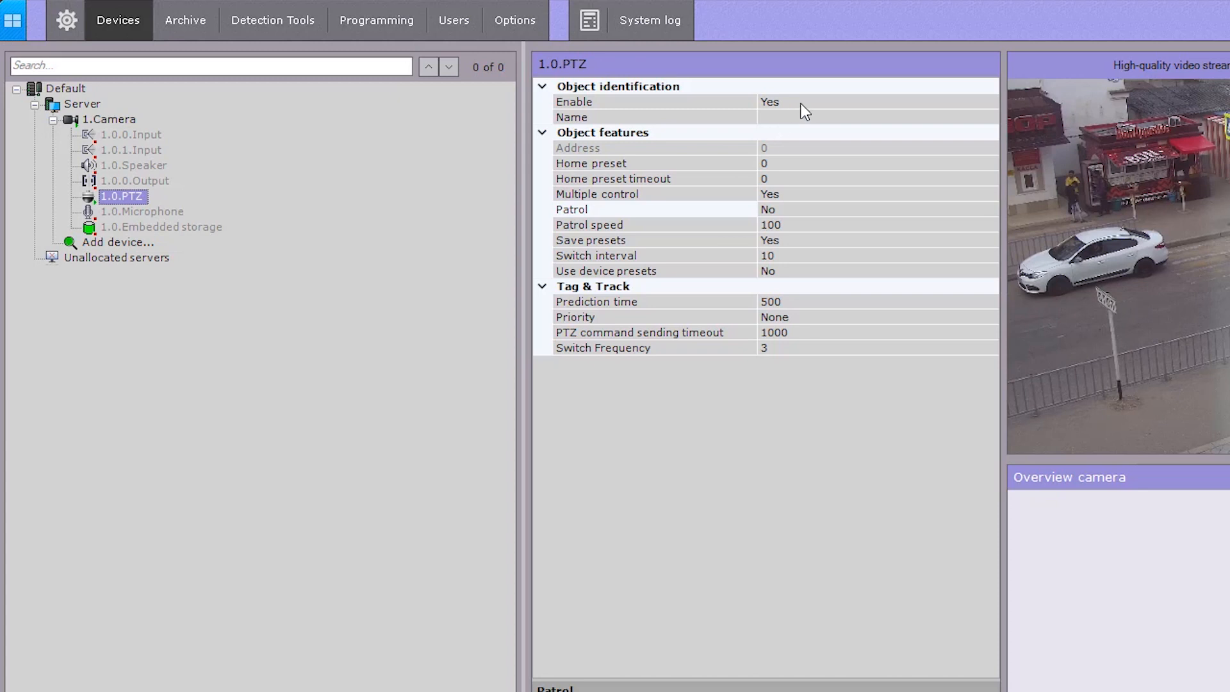
pyautogui.click(801, 102)
pyautogui.click(801, 102)
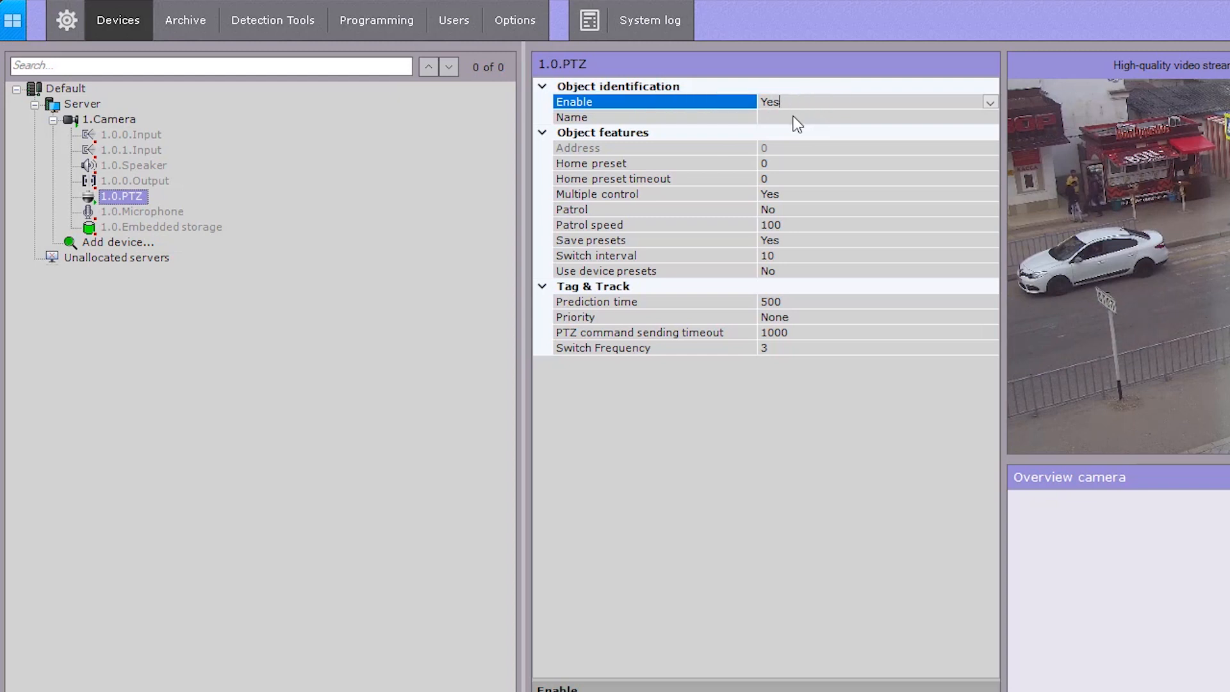
pyautogui.click(792, 117)
pyautogui.click(792, 117)
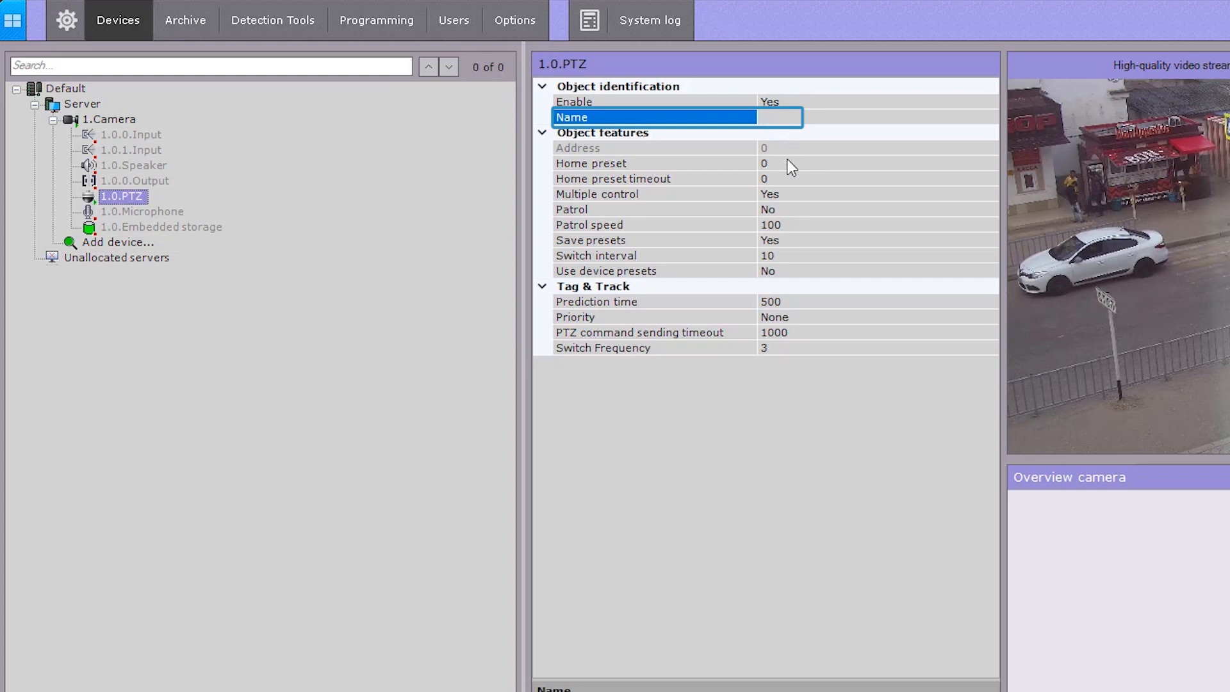
pyautogui.click(788, 196)
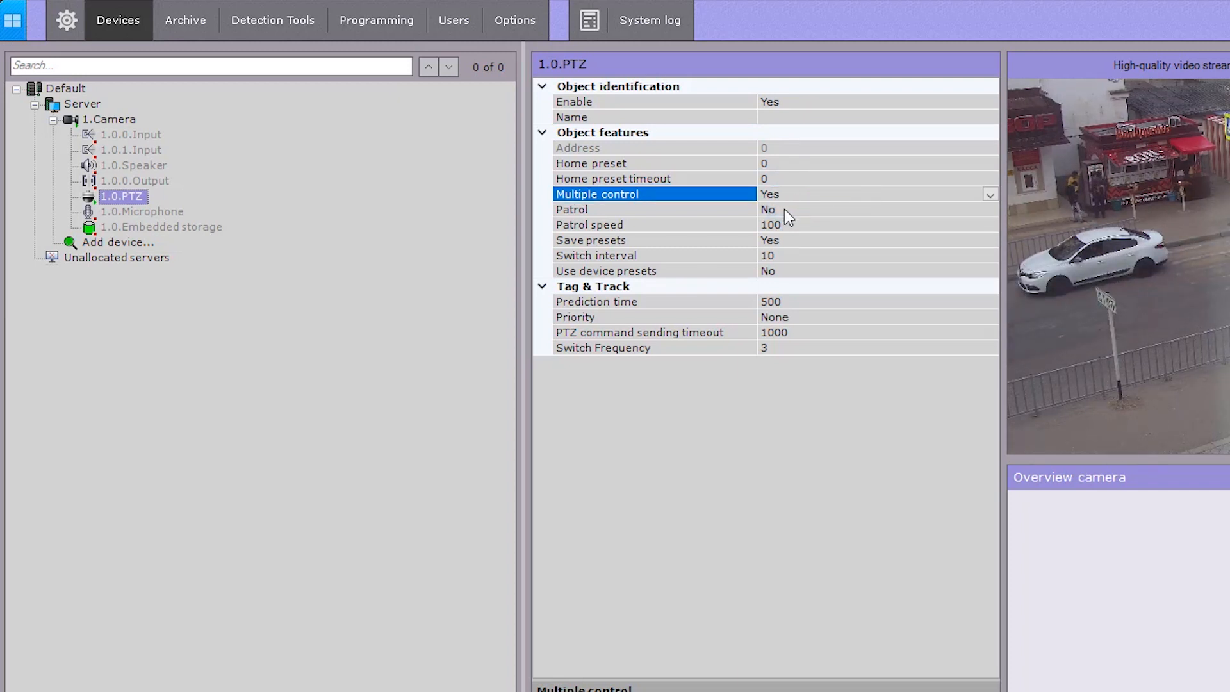
pyautogui.doubleClick(784, 209)
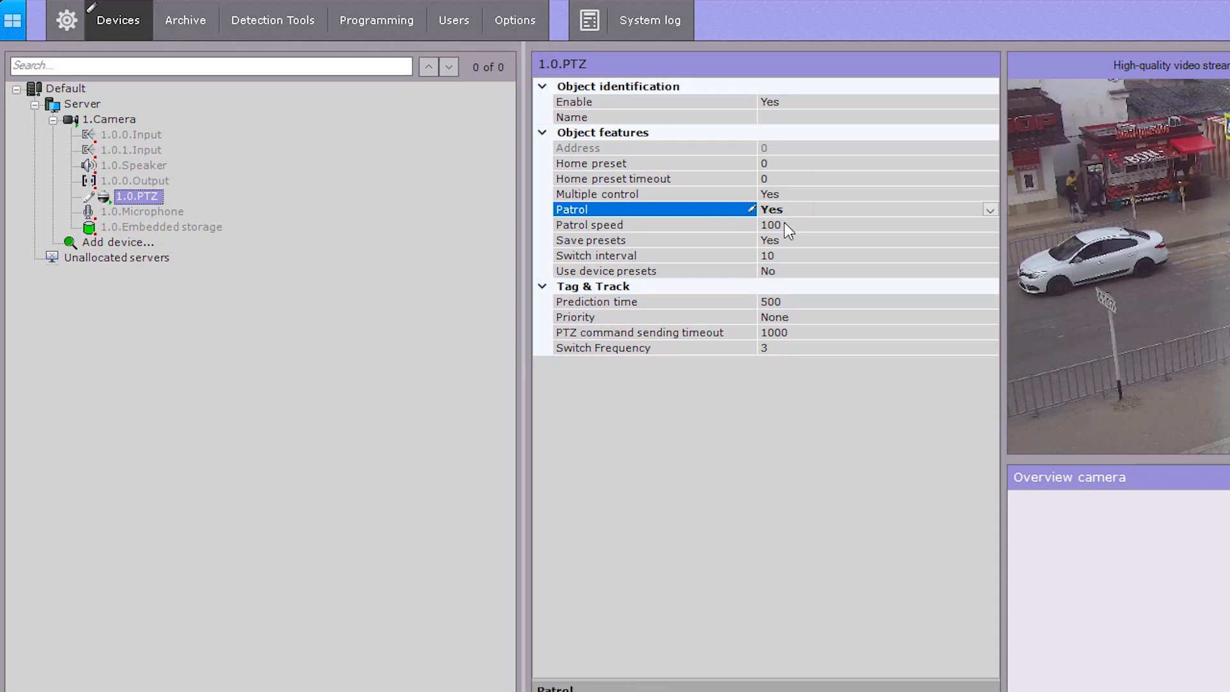
# Go through the patrol speed, switch interval and device preset parameters, and apply the PTZ object's changes.
pyautogui.doubleClick(784, 223)
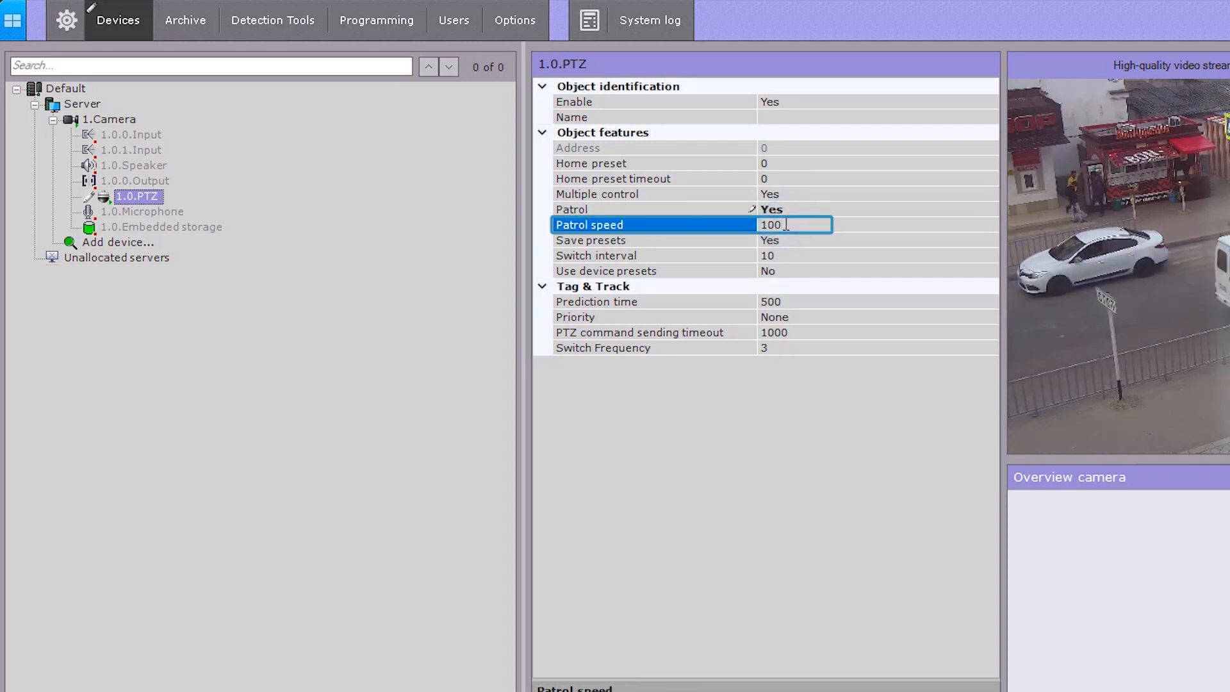
pyautogui.doubleClick(783, 256)
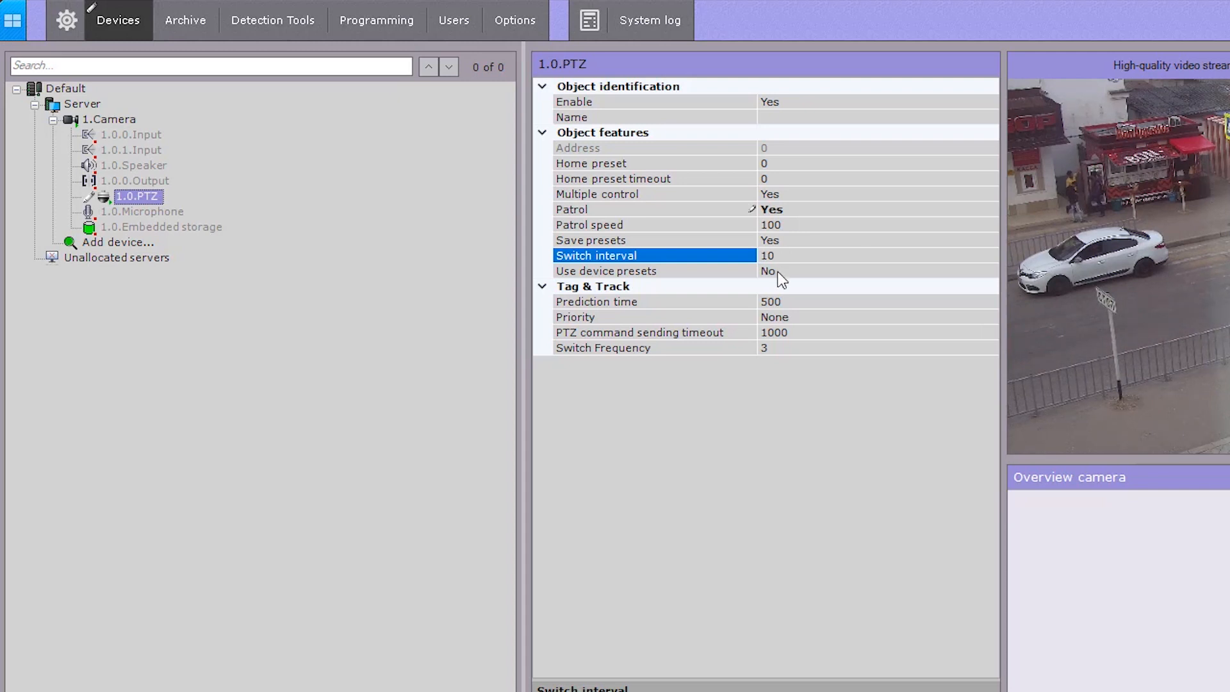
pyautogui.click(777, 272)
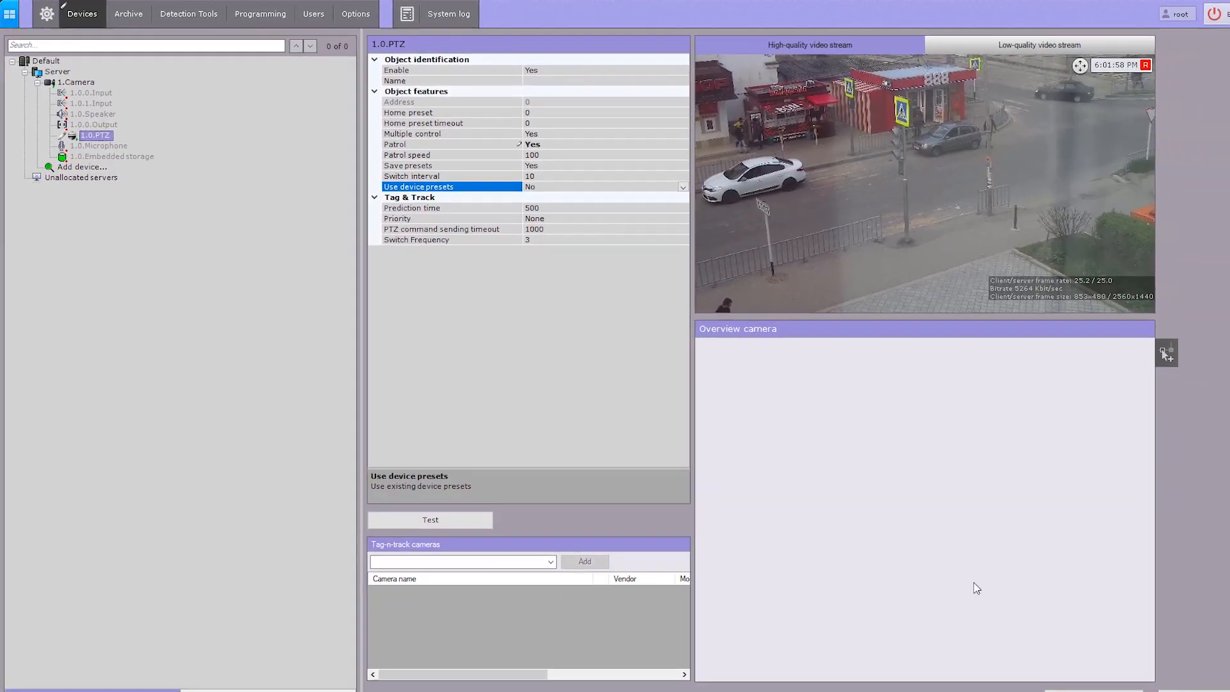
pyautogui.click(1038, 676)
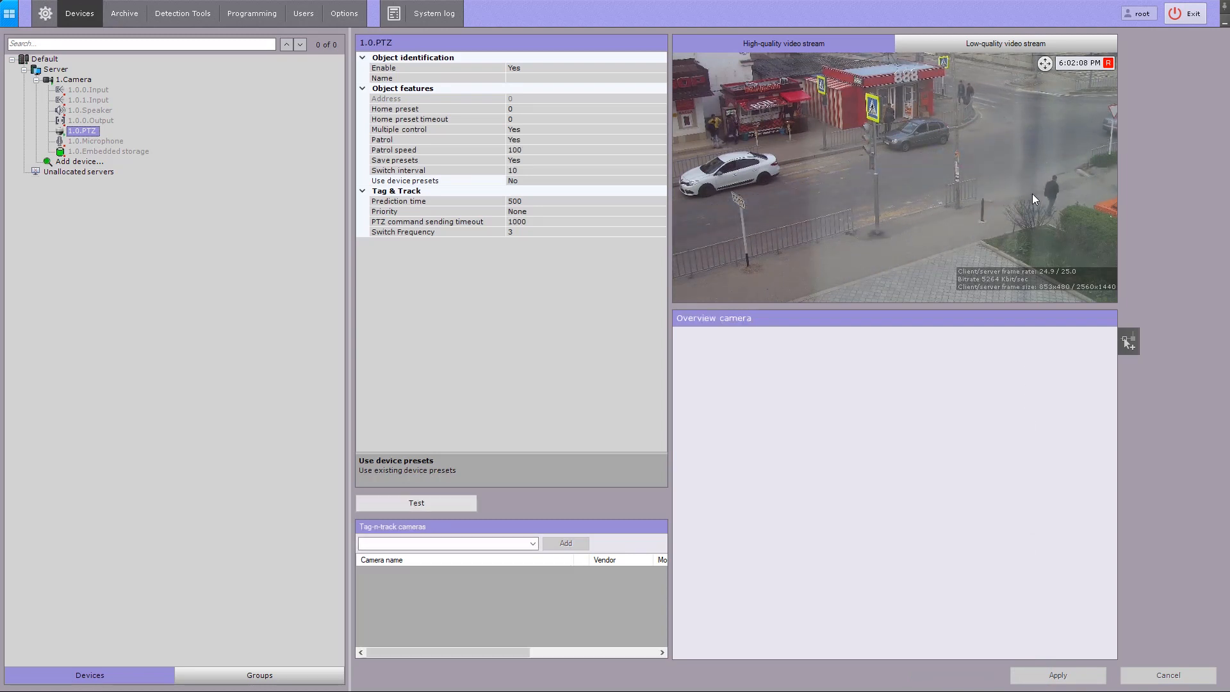
# Turn on PTZ control in the video preview, steer the camera down and back up, and run the PTZ test.
pyautogui.click(1044, 71)
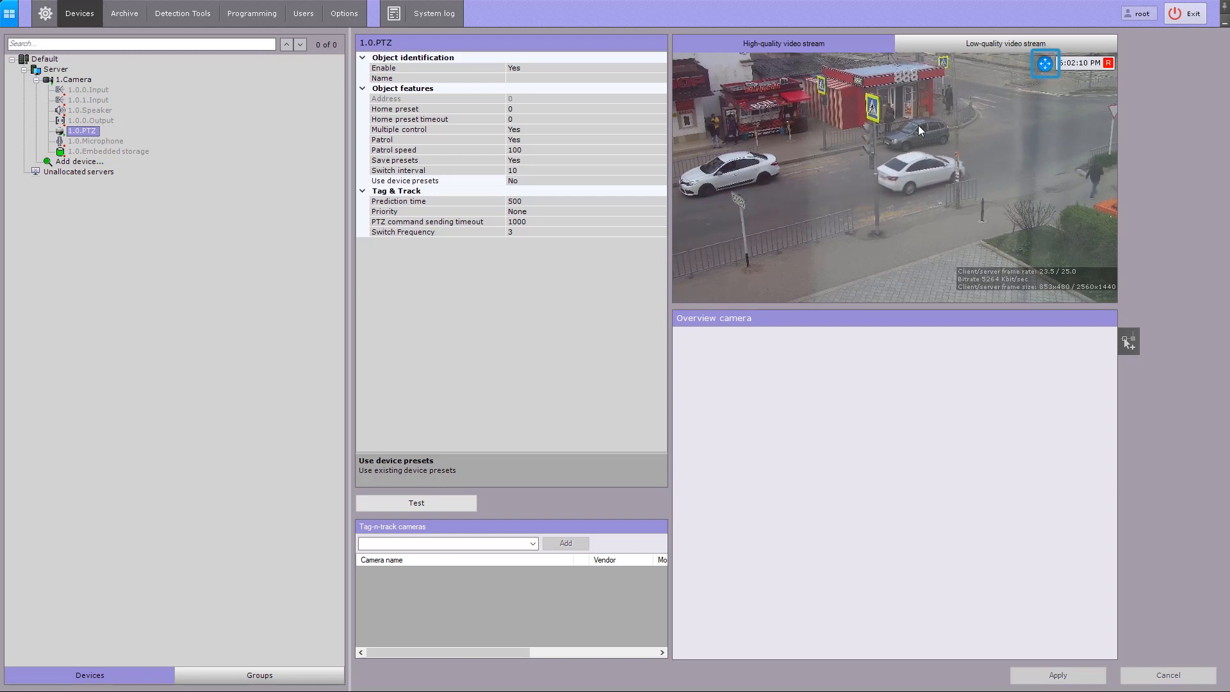
pyautogui.moveTo(916, 190); pyautogui.dragTo(914, 169)
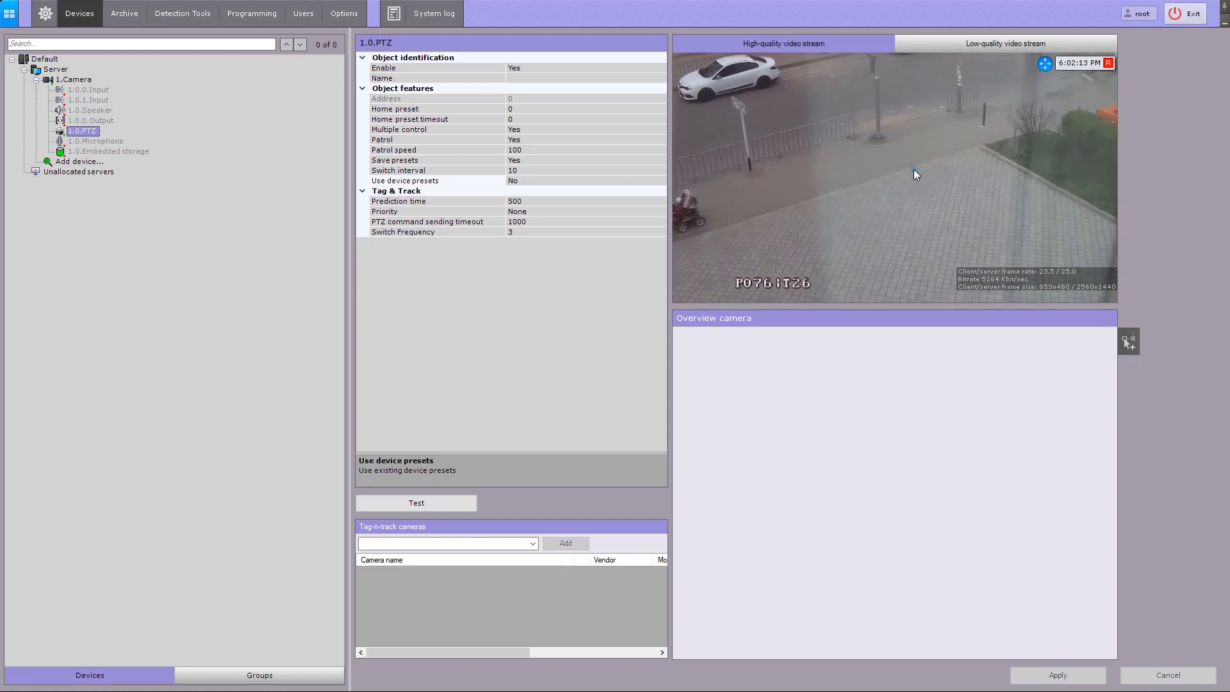
pyautogui.moveTo(913, 98); pyautogui.dragTo(913, 98)
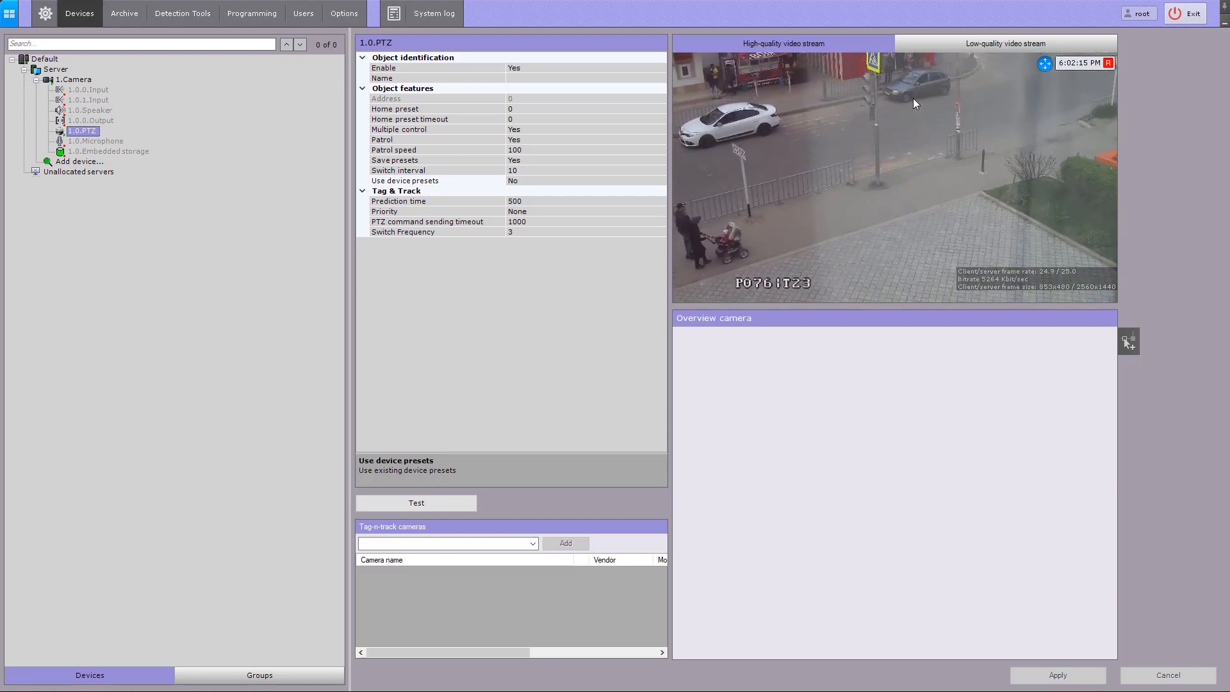
pyautogui.click(458, 503)
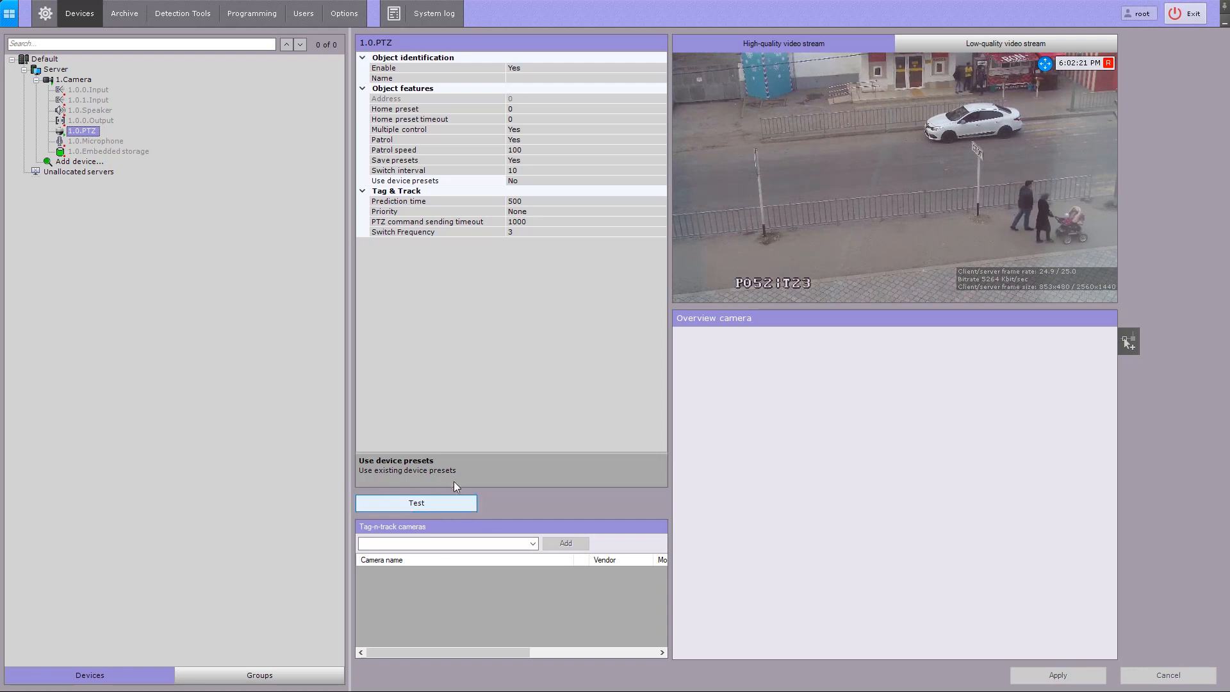
# Create a new user role and show the available levels for its PTZ control priority.
pyautogui.click(310, 9)
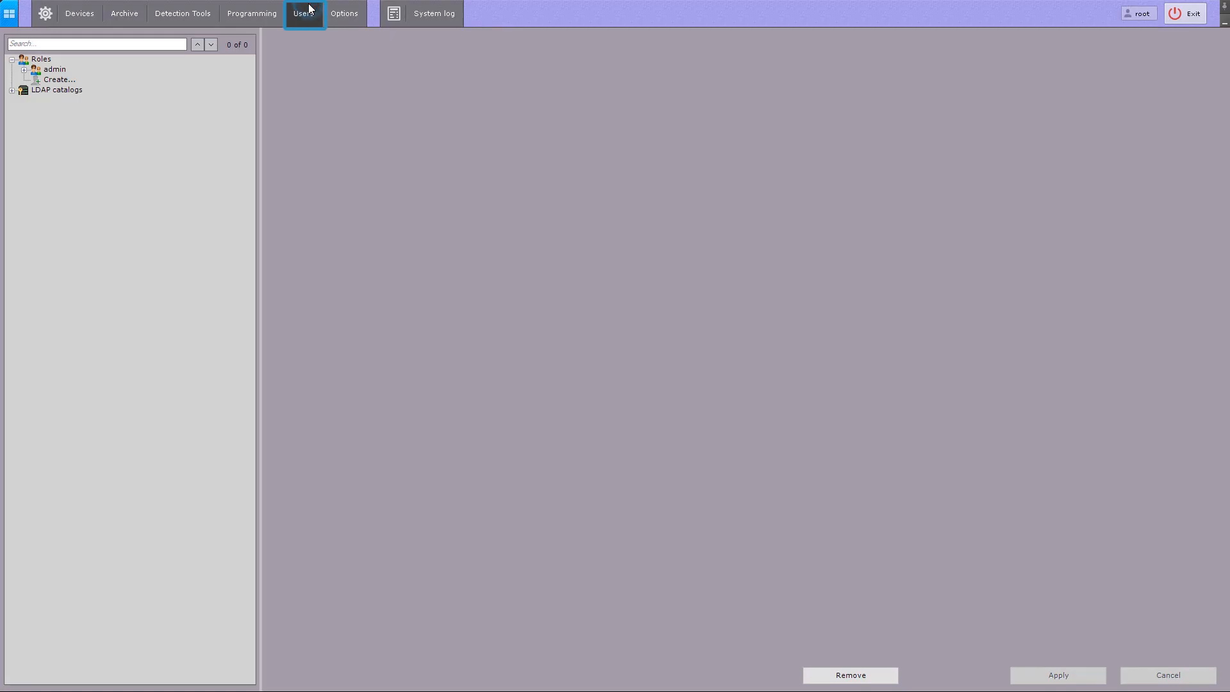
pyautogui.click(59, 80)
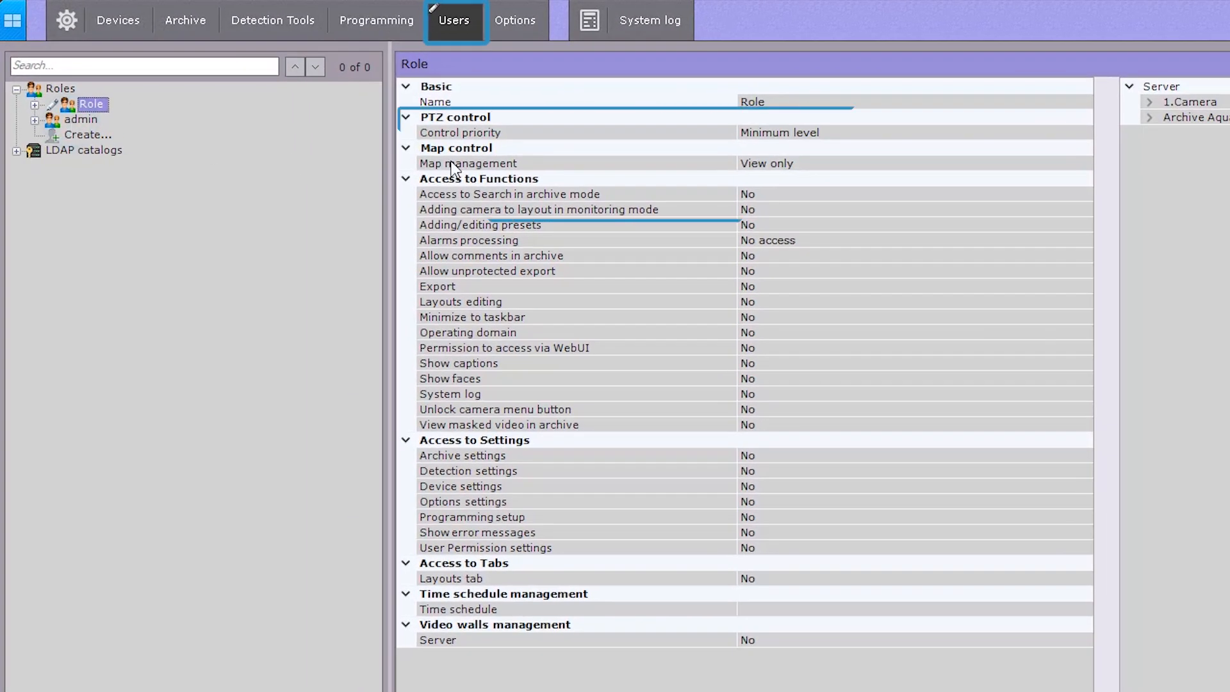
pyautogui.click(1087, 133)
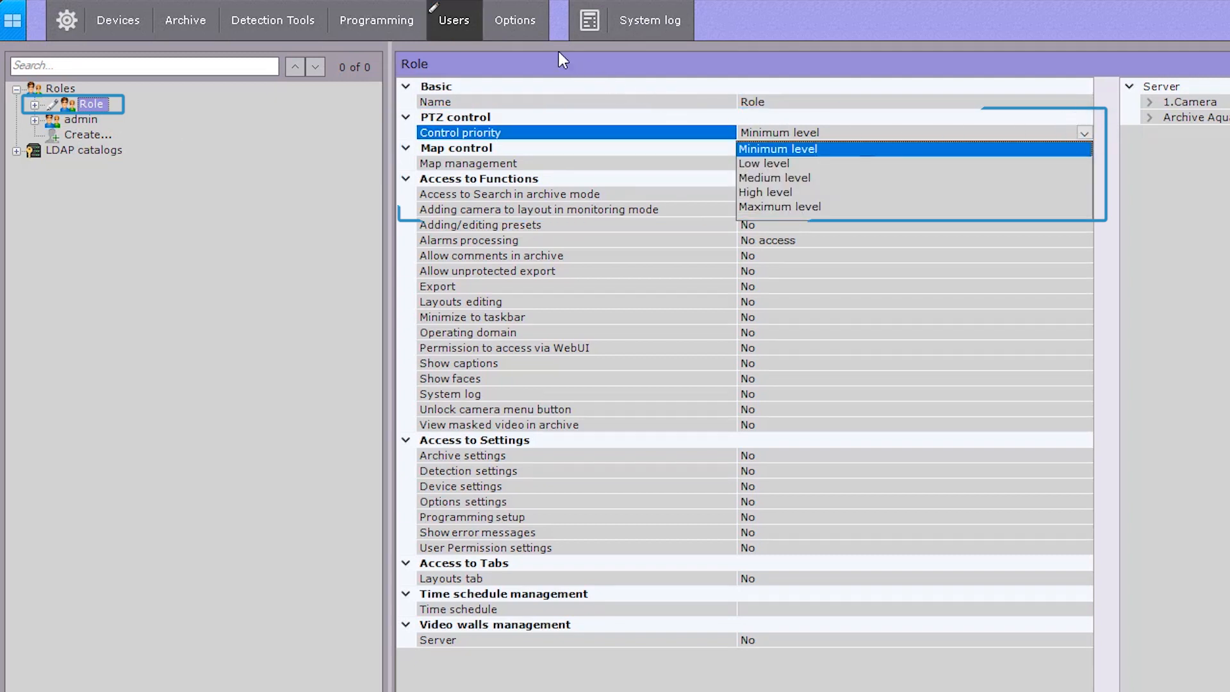
# Open the PTZ settings in the system options to view the operator idle time and higher-priority user notice.
pyautogui.click(517, 24)
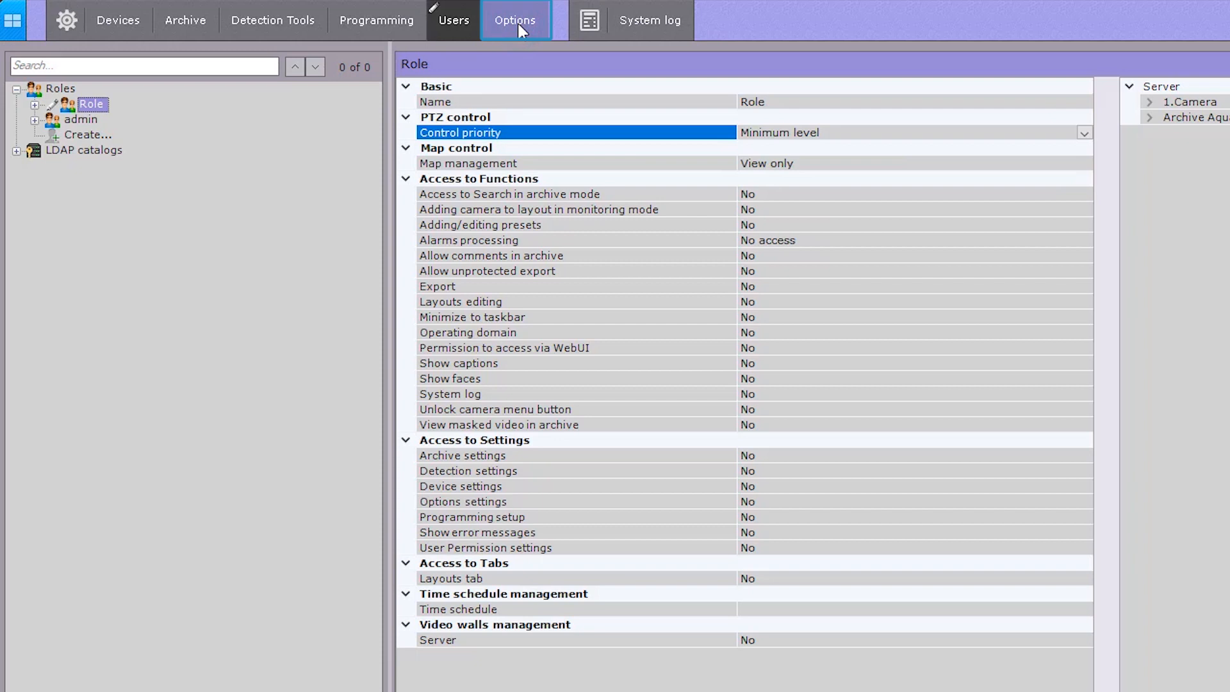
pyautogui.click(517, 21)
pyautogui.click(66, 151)
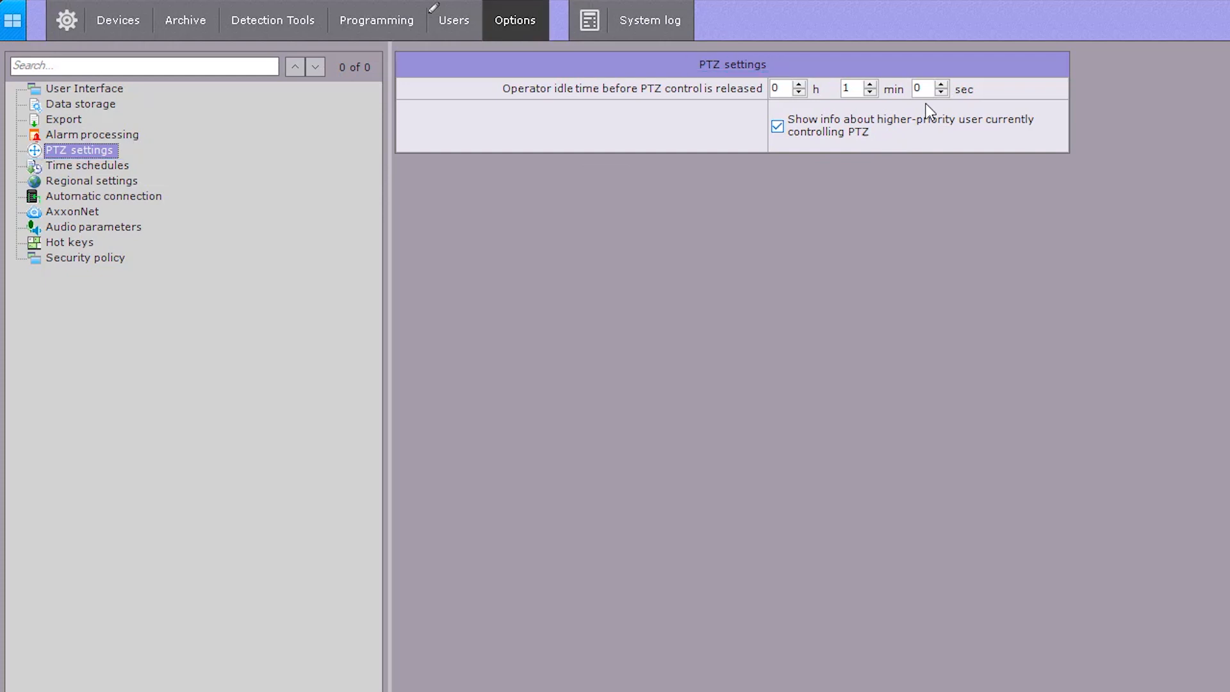
# Return to the camera layout, open its PTZ panel and save the current camera position as preset 1 named "tv".
pyautogui.click(14, 22)
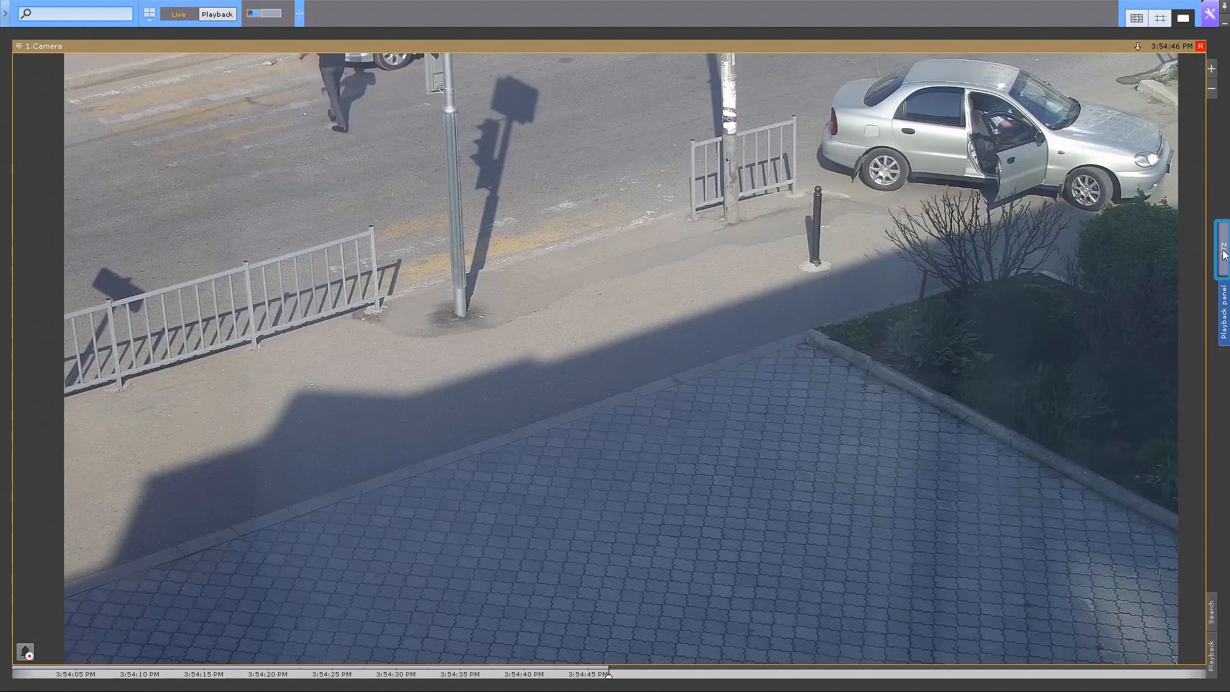
pyautogui.click(1222, 256)
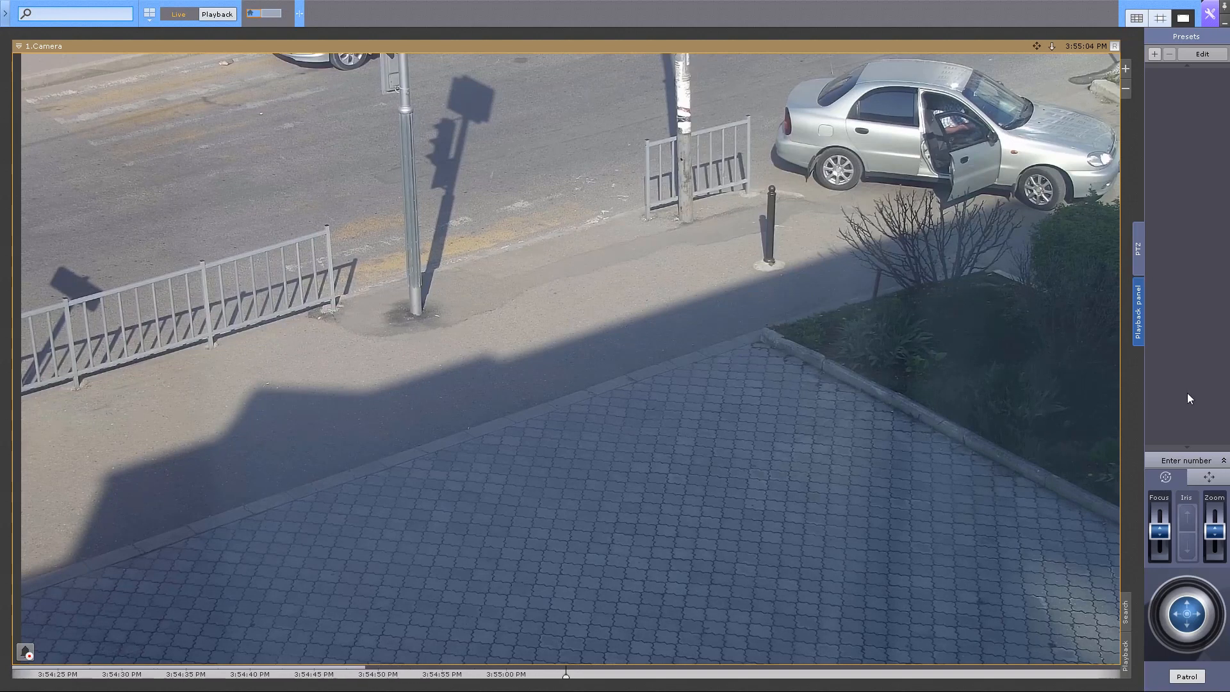
pyautogui.click(1154, 53)
pyautogui.write('1')
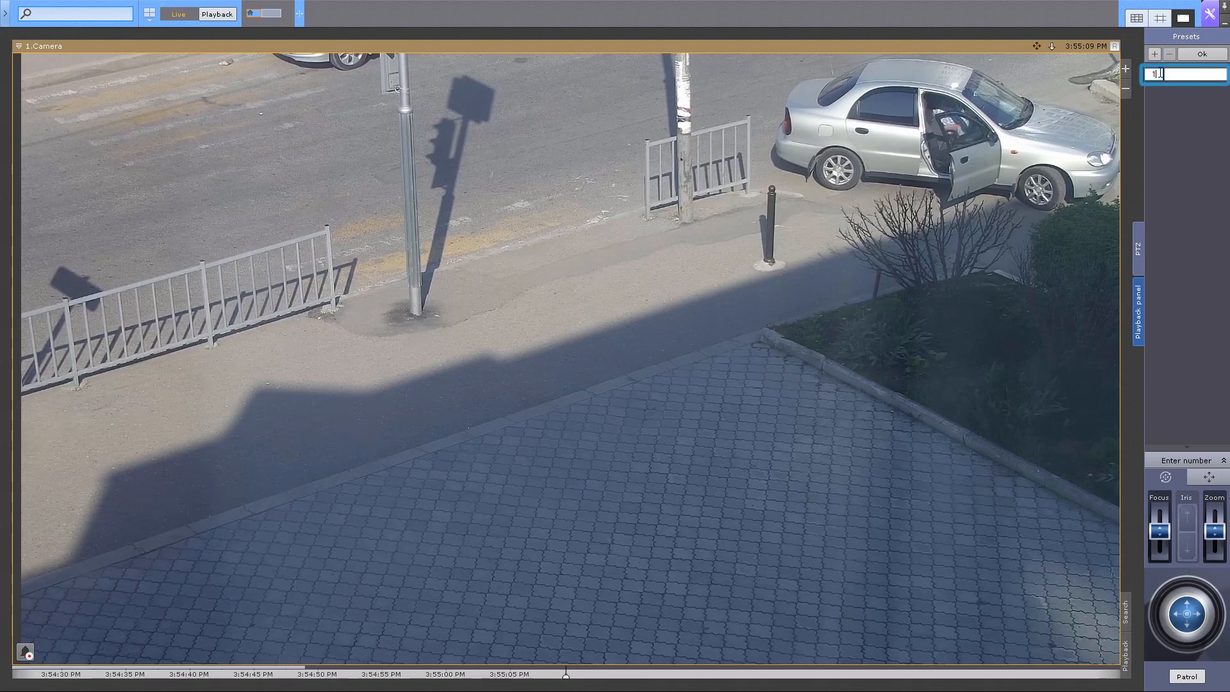
pyautogui.press('Return')
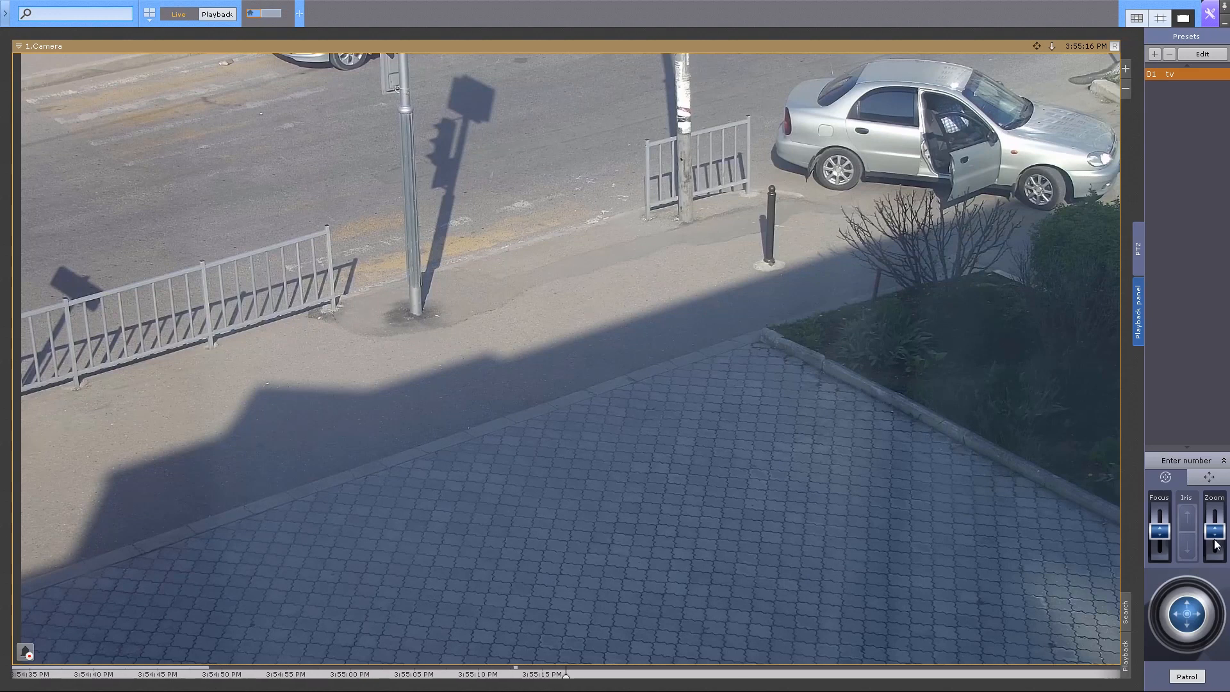
# Zoom the camera in, tilt it up towards the road and save this position as preset 2 named "zoom".
pyautogui.click(1219, 508)
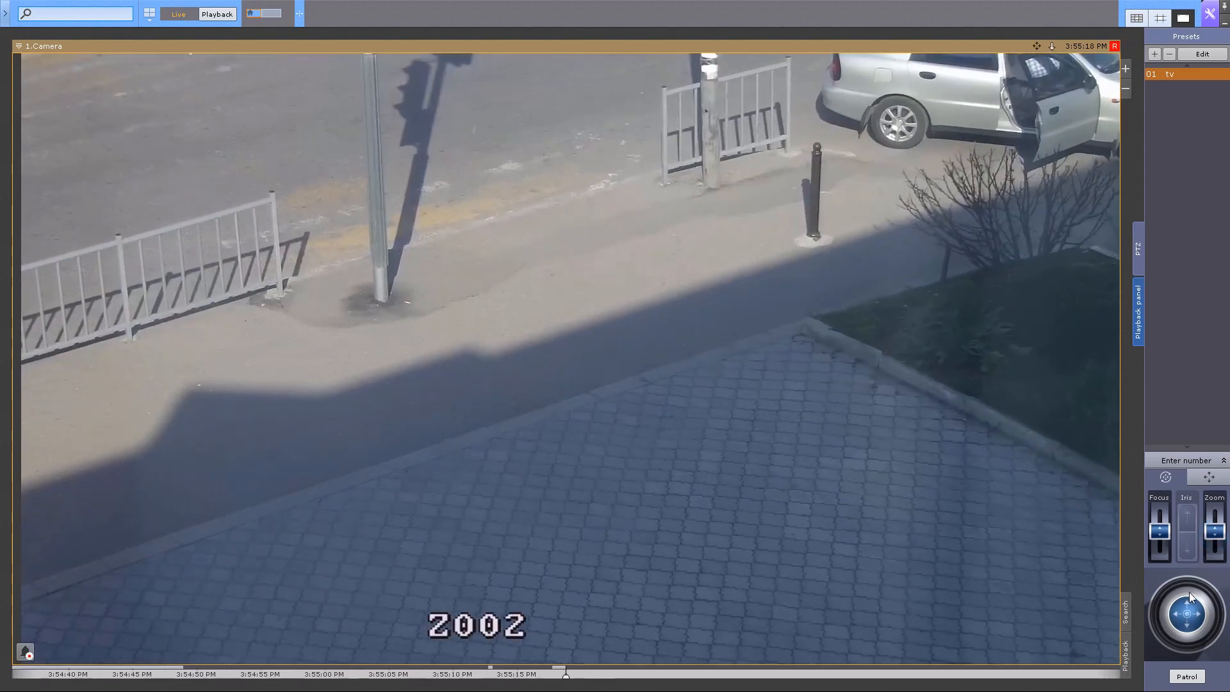
pyautogui.moveTo(1180, 585); pyautogui.dragTo(1180, 558)
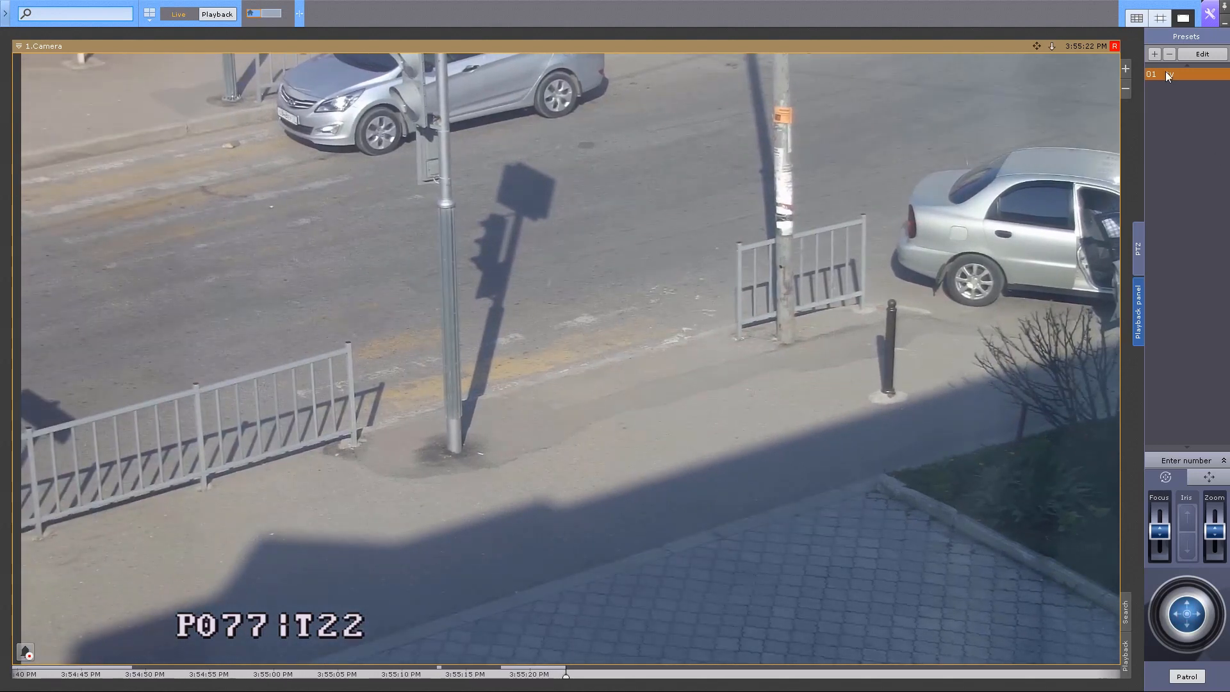
pyautogui.click(1155, 54)
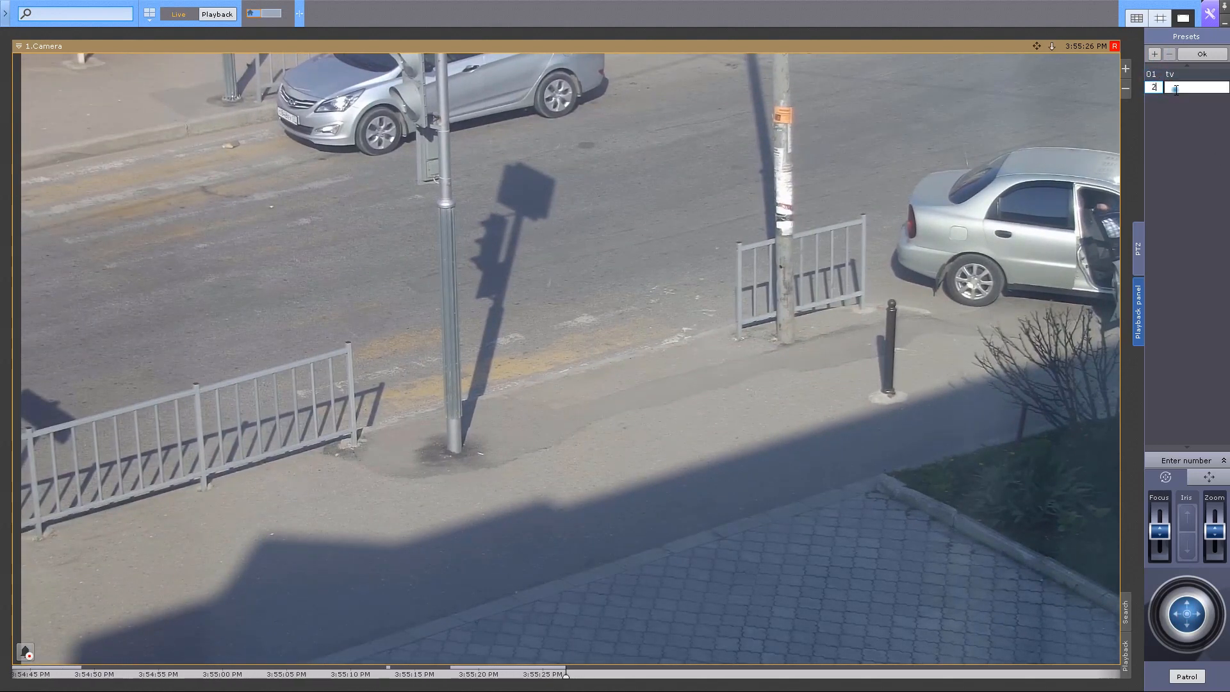
pyautogui.press('Return')
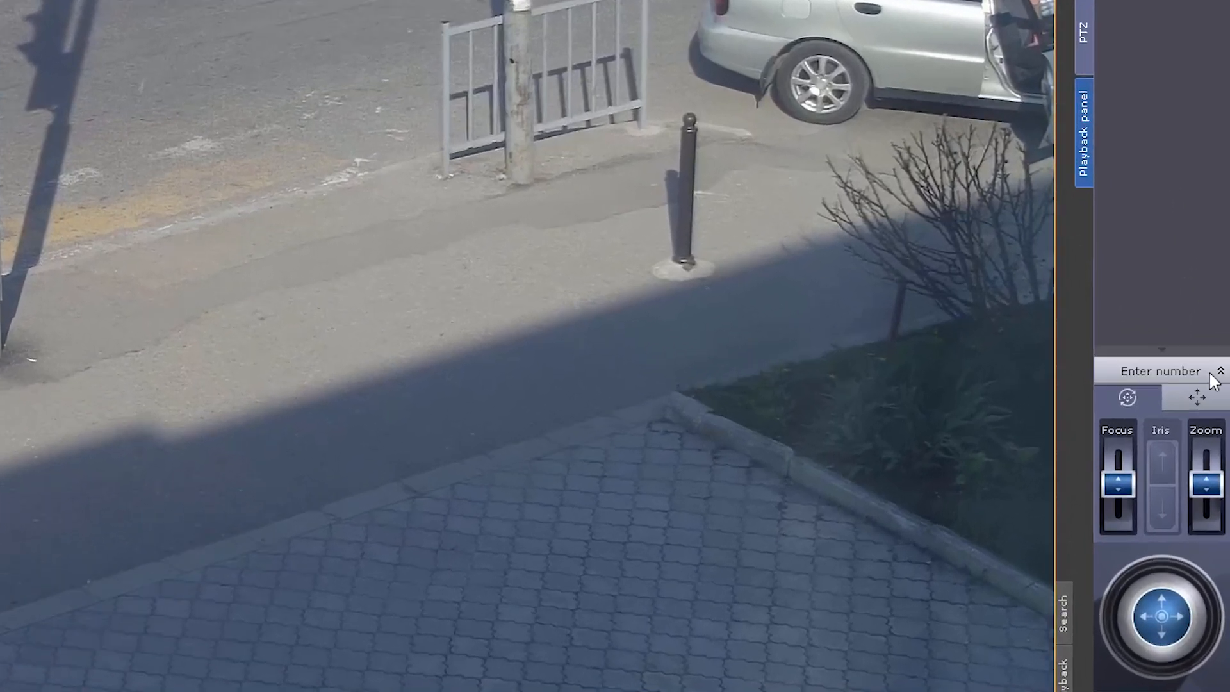
# Send the camera to preset 1 by number, enter preset number 2 and clear the number entry.
pyautogui.click(1217, 372)
pyautogui.click(1127, 286)
pyautogui.click(1193, 363)
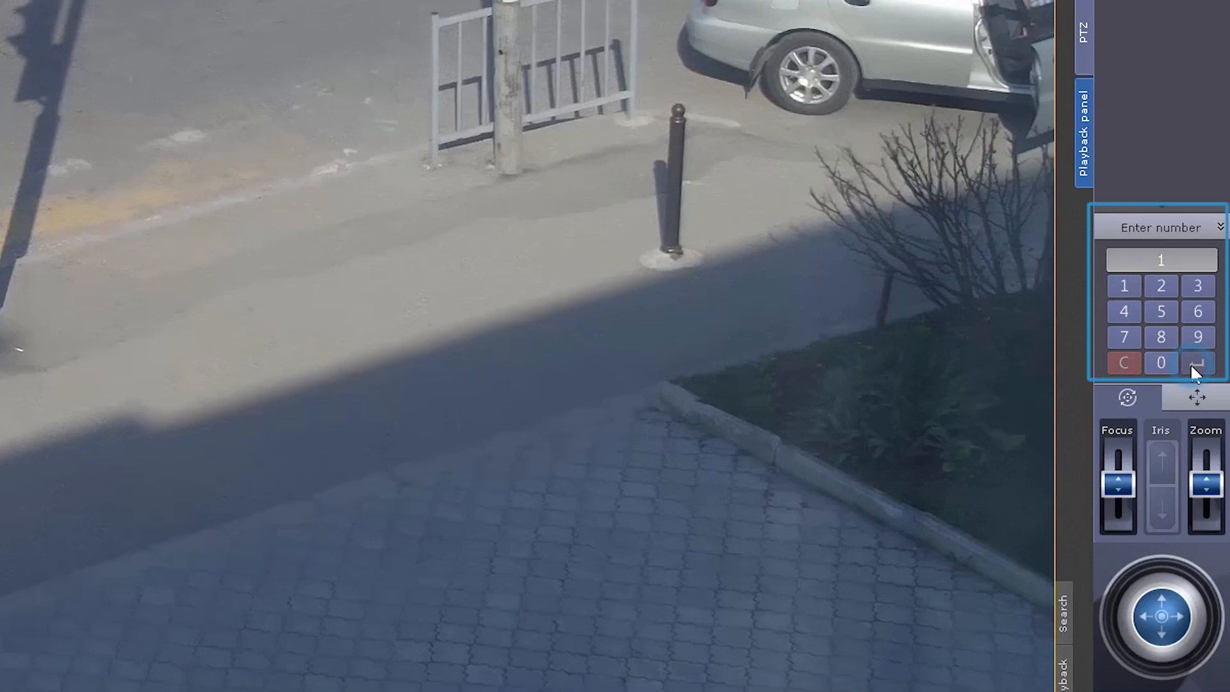
pyautogui.click(1161, 287)
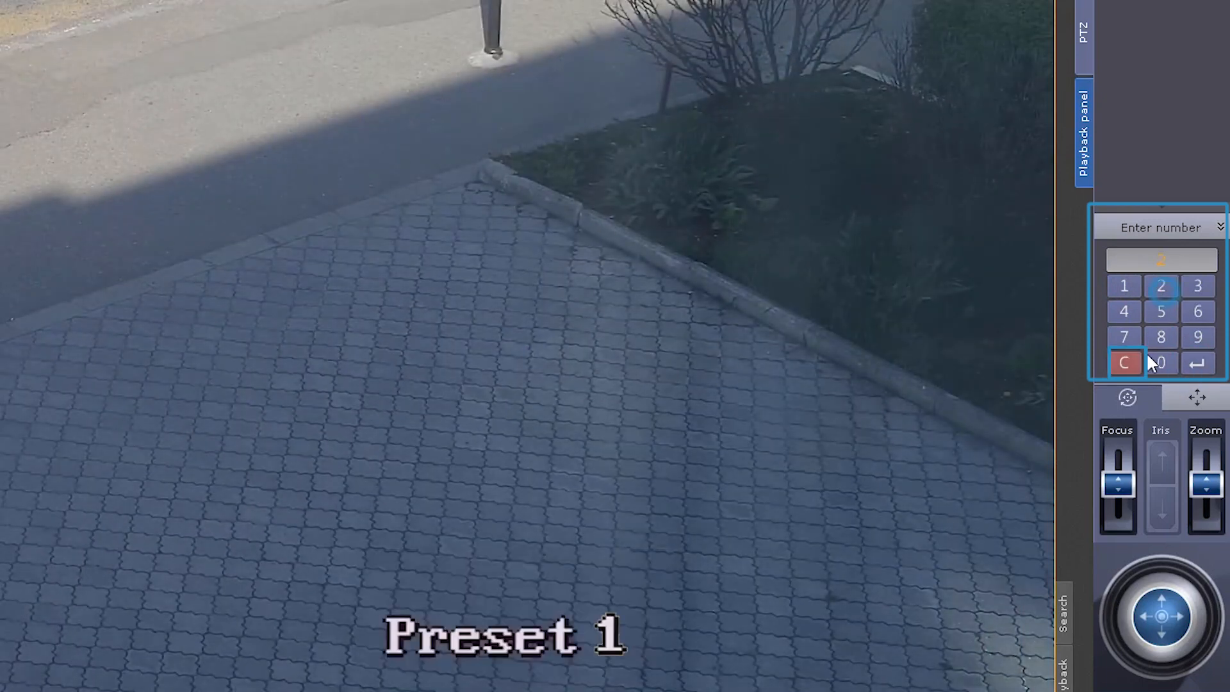
pyautogui.click(1130, 363)
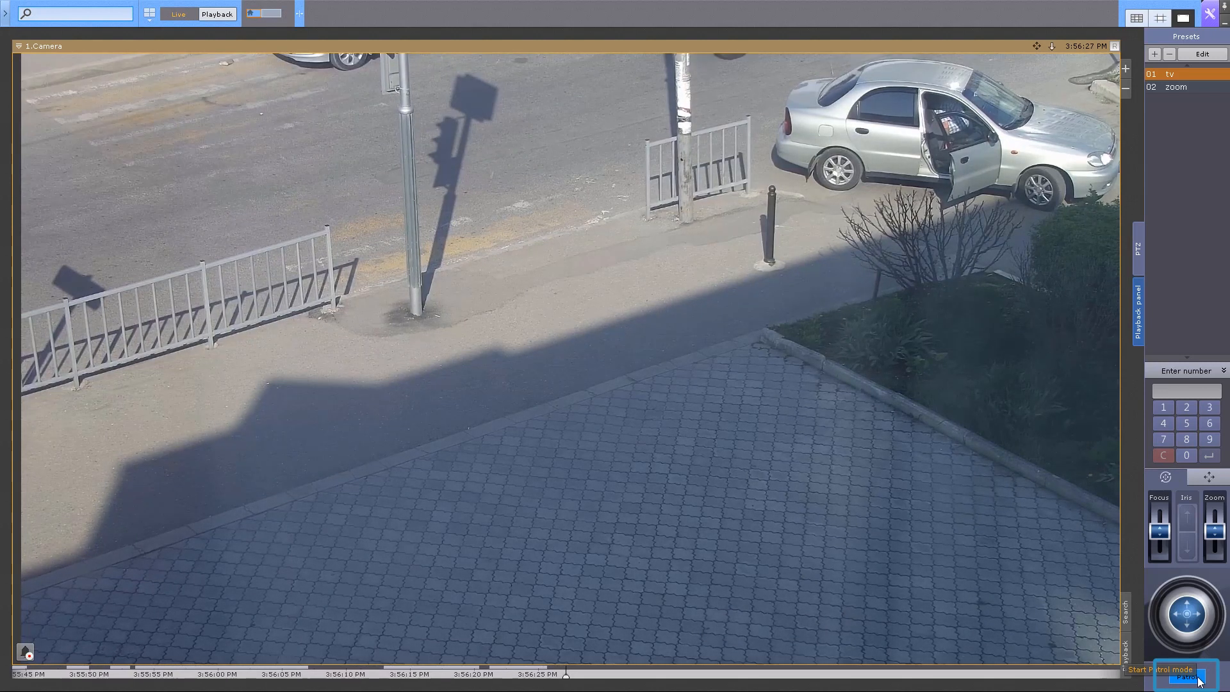
# Start patrolling between the camera presets and stop the patrol.
pyautogui.click(1199, 681)
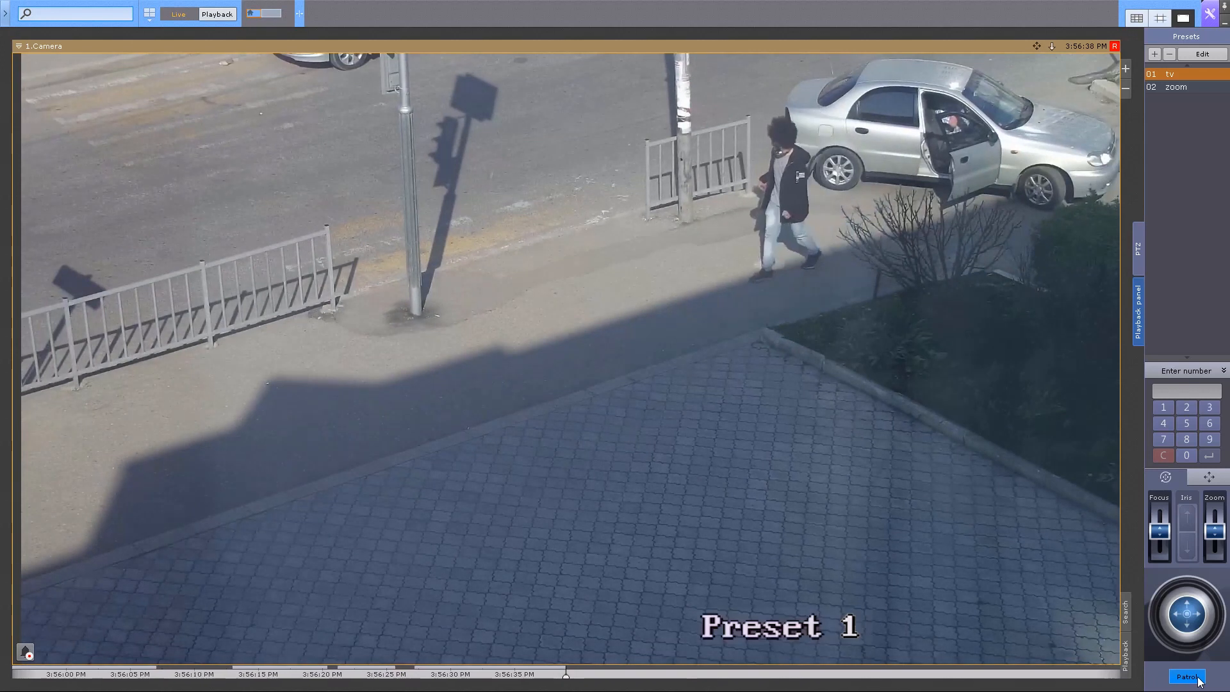
pyautogui.click(1187, 676)
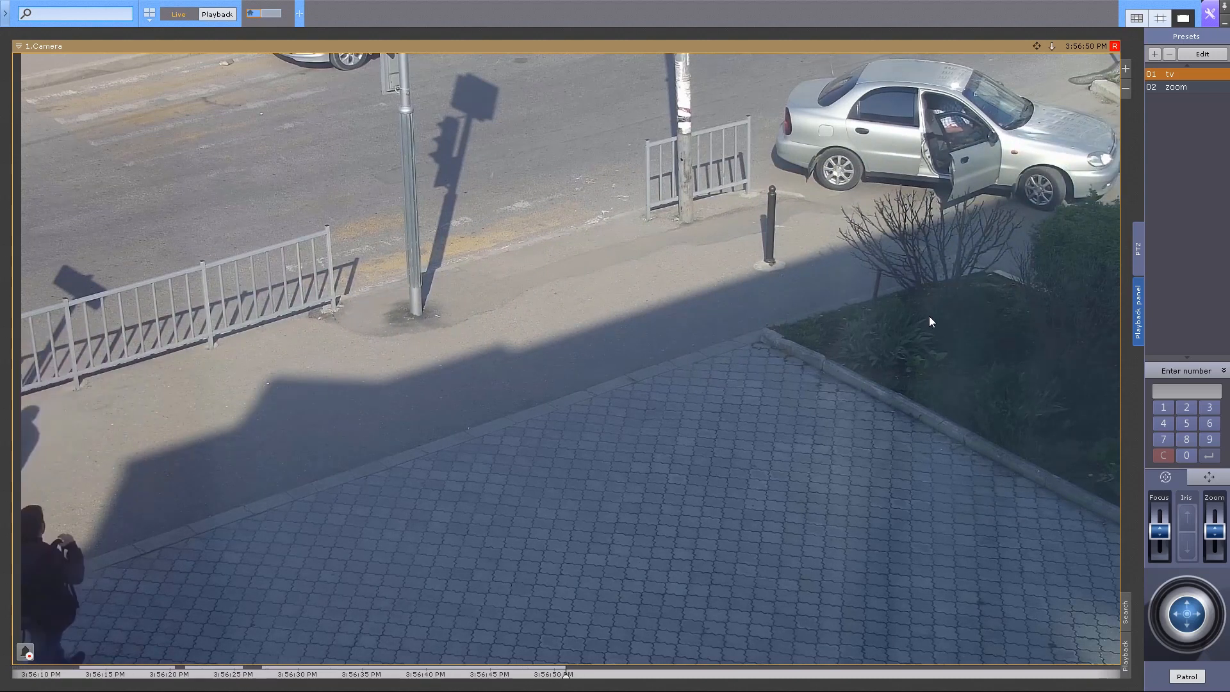
# Activate on-image PTZ control, recentre the camera slightly lower, and zoom the view in and back out.
pyautogui.click(1037, 45)
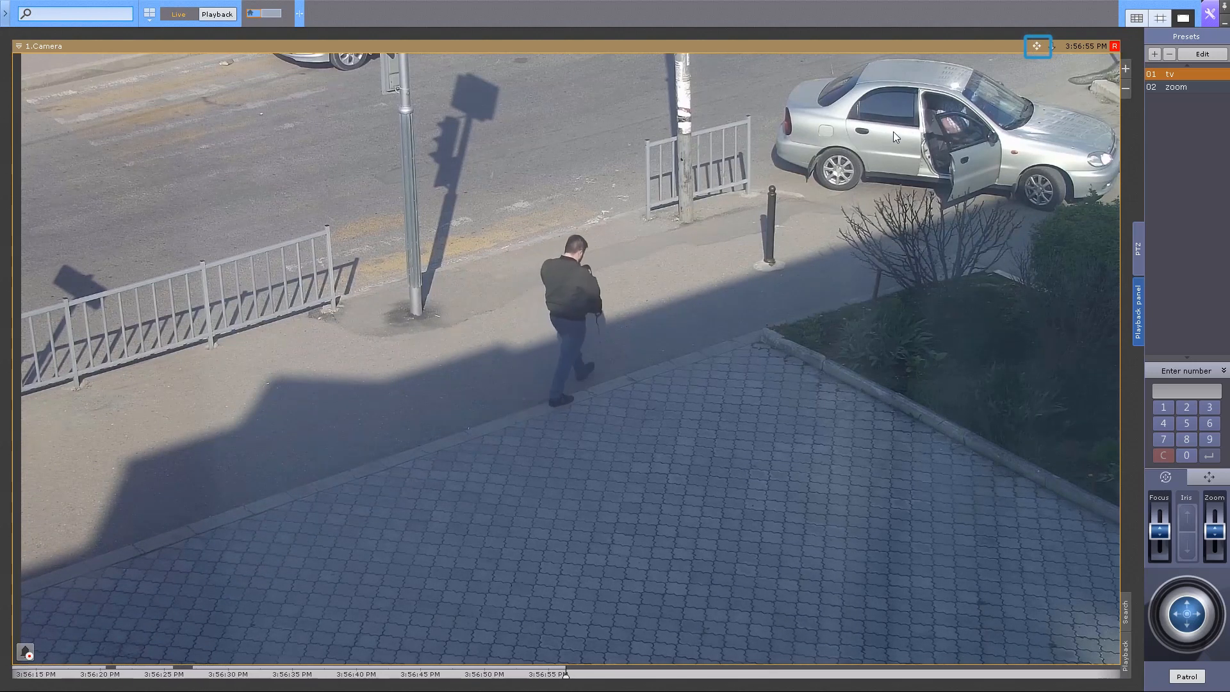
pyautogui.moveTo(691, 188); pyautogui.dragTo(677, 263)
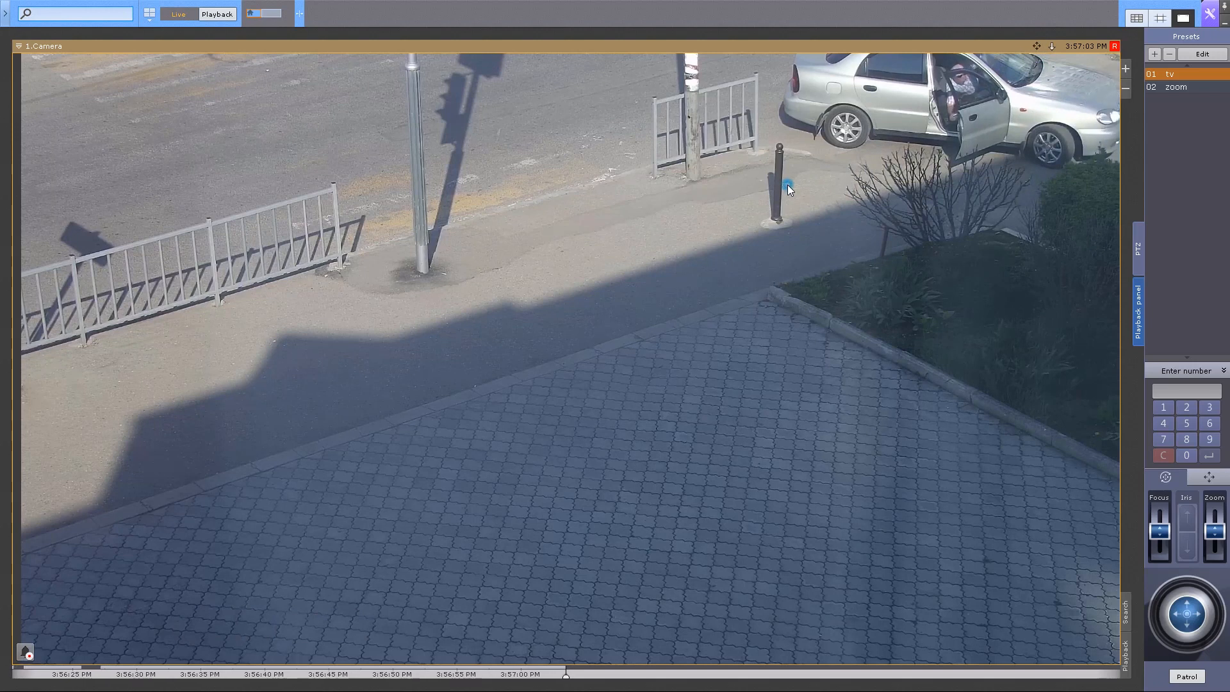
pyautogui.scroll(2, 786, 184)
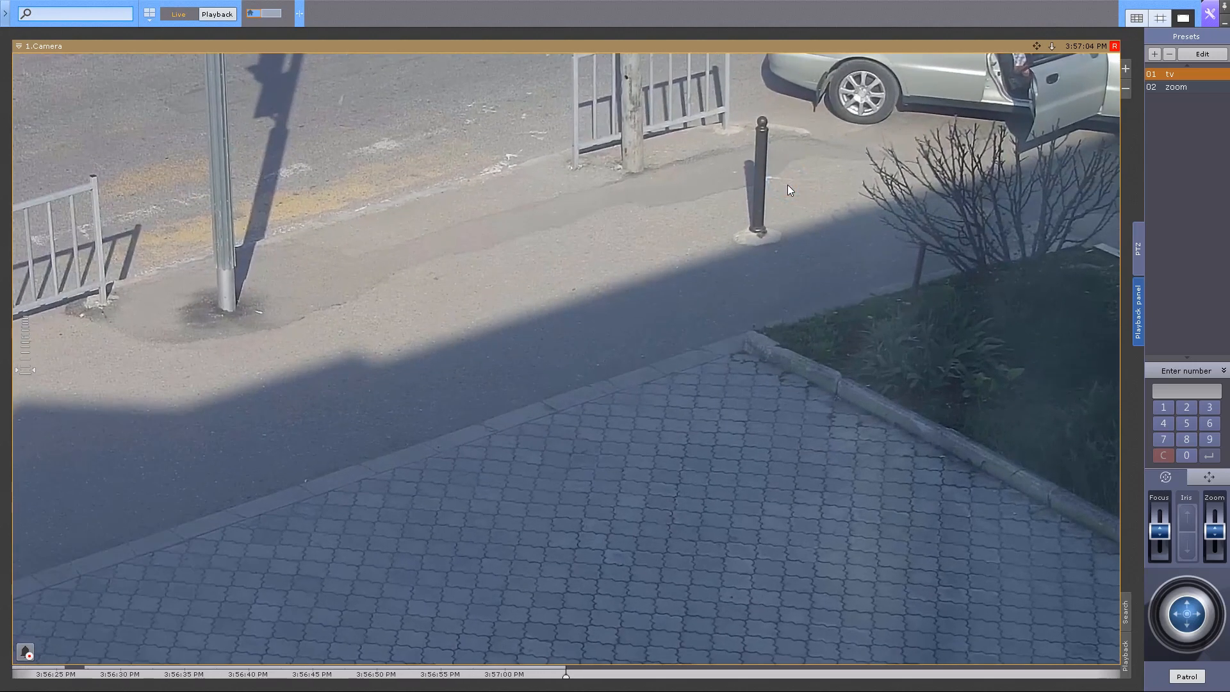
pyautogui.scroll(-2, 787, 185)
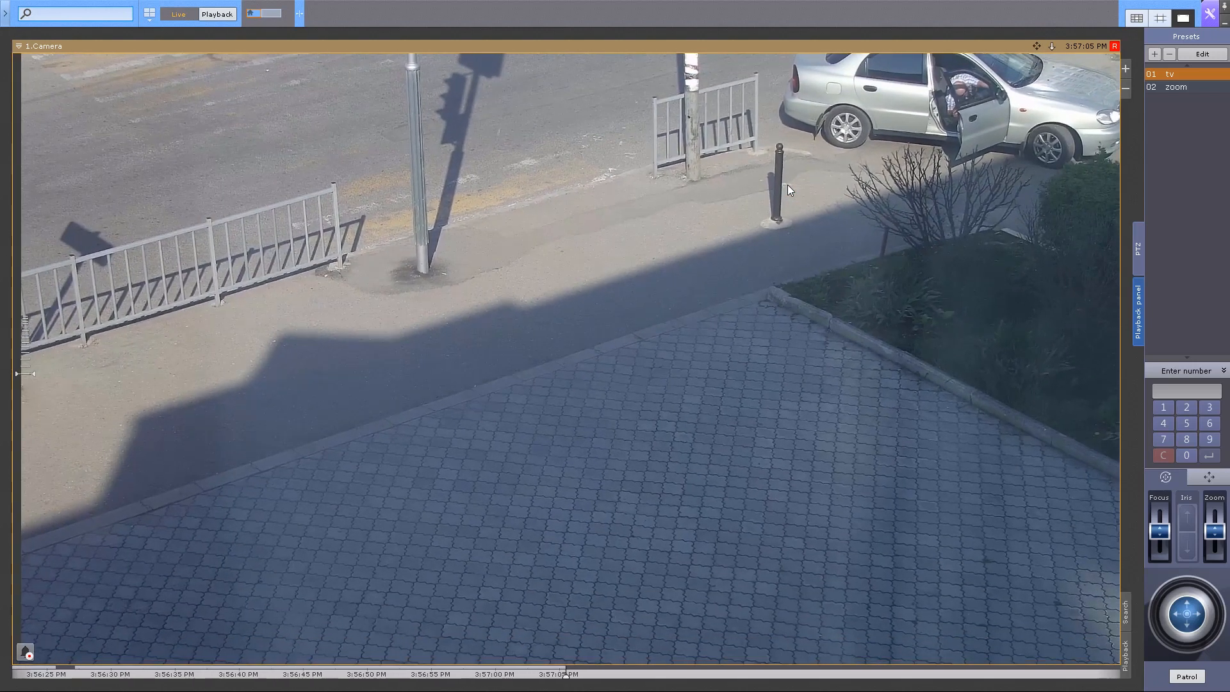
# Draw an area zoom frame over the lower part of the parked silver car and the bush beside it.
pyautogui.click(818, 86)
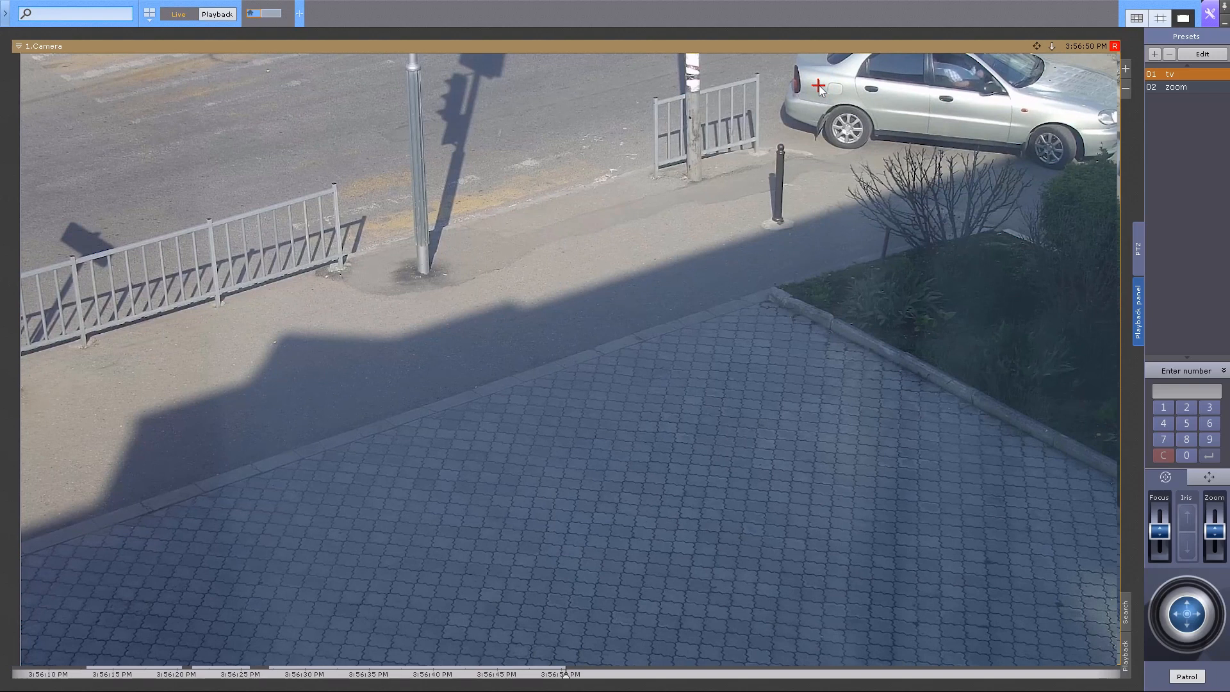
pyautogui.moveTo(819, 86); pyautogui.dragTo(1093, 187)
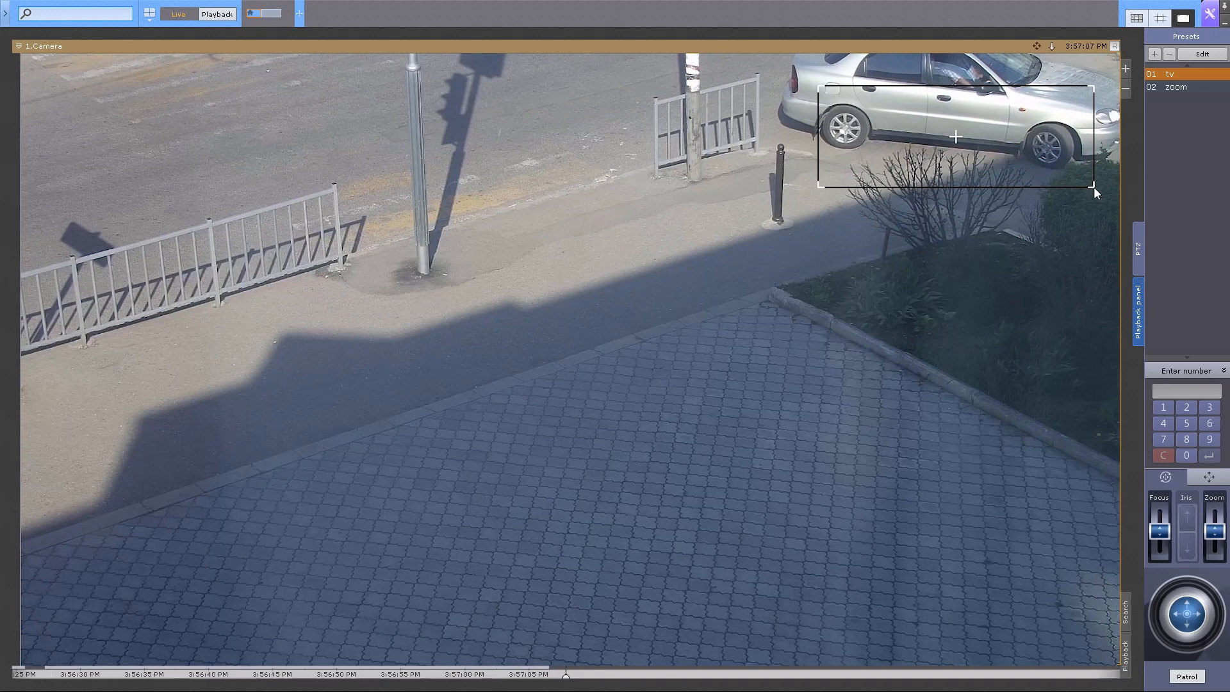